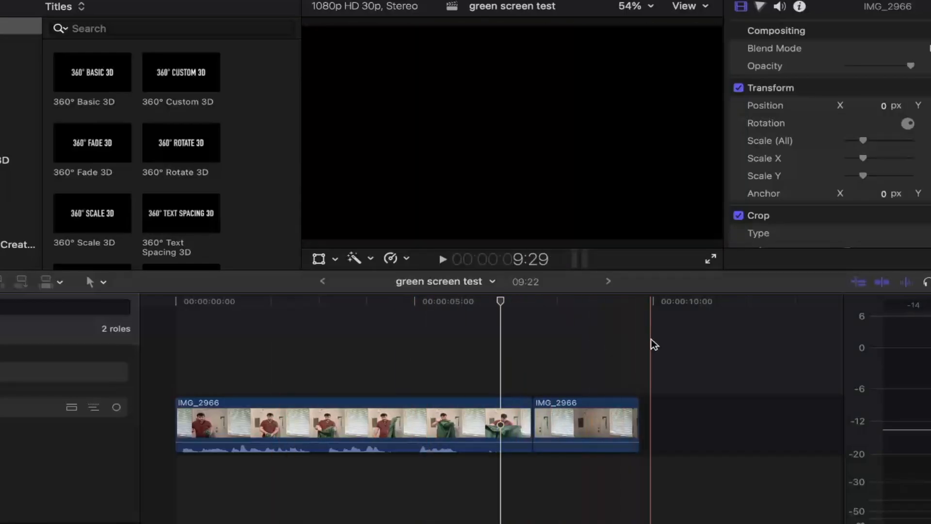
Add a freeze frame of the empty room at 7:21 in the second IMG_2966 clip.
{"action": "left_click", "coordinate": [543, 341]}
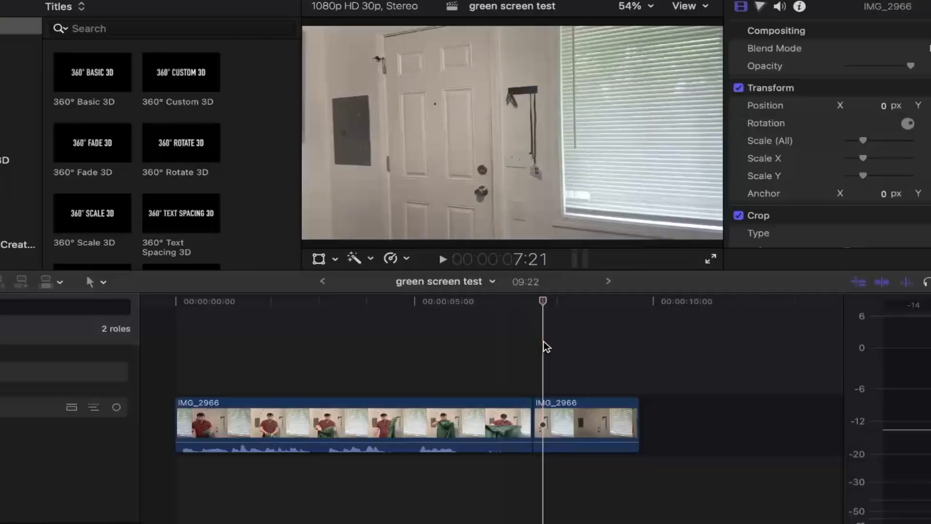
{"action": "left_click", "coordinate": [551, 411]}
{"action": "left_click", "coordinate": [176, 8]}
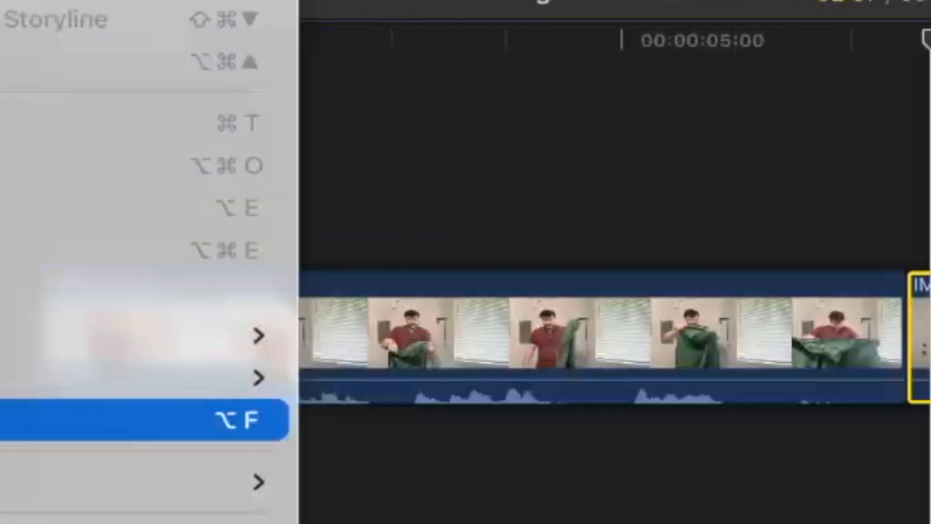
{"action": "left_click", "coordinate": [230, 509]}
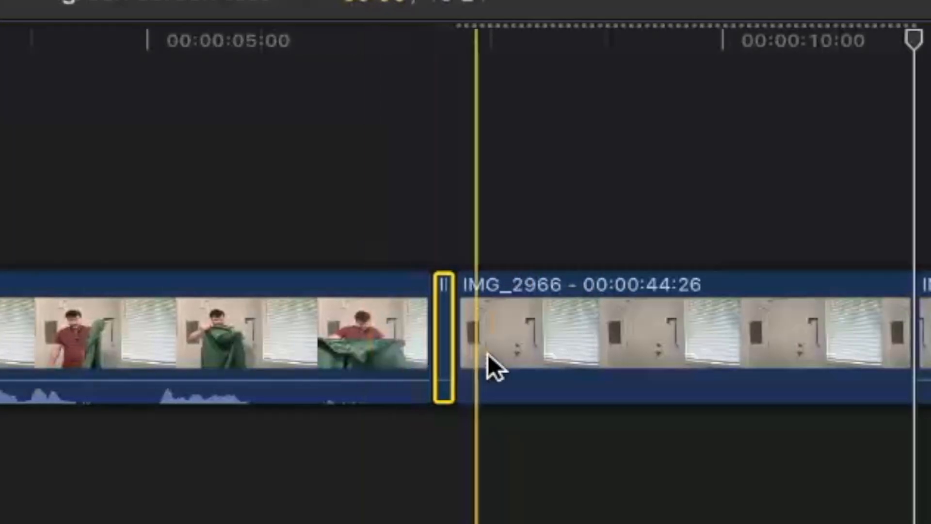
Place the empty-room freeze frame beneath the first clip and extend it to that clip's end.
{"action": "left_click_drag", "start_coordinate": [580, 421], "coordinate": [230, 472]}
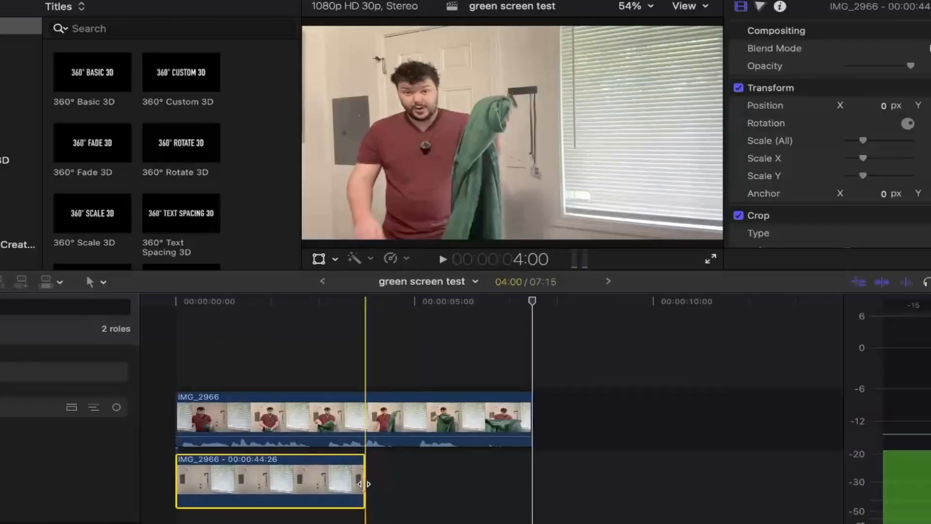
{"action": "left_click_drag", "start_coordinate": [365, 480], "coordinate": [532, 480]}
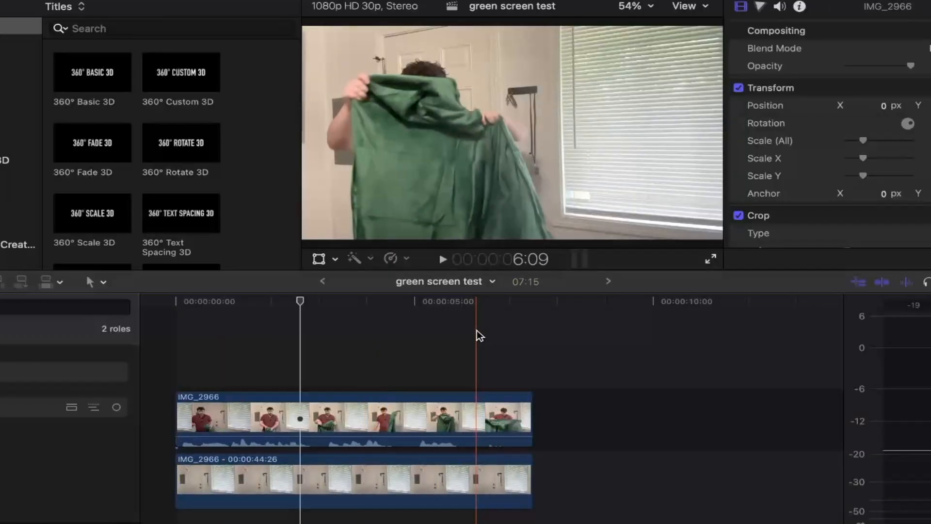
Add a Magnetic Mask to the upper clip at 6:09 and sample the green blanket as its subject.
{"action": "left_click", "coordinate": [476, 332]}
{"action": "left_click", "coordinate": [469, 417]}
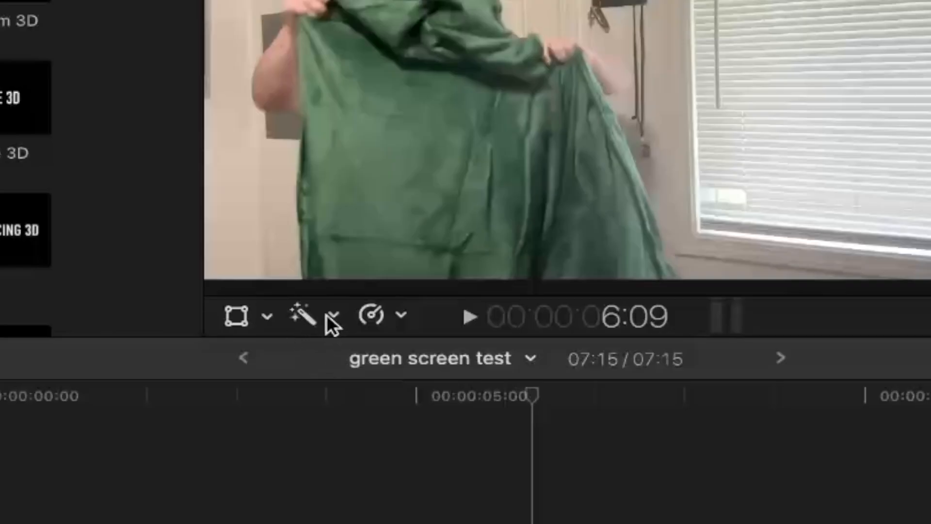
{"action": "left_click", "coordinate": [332, 317]}
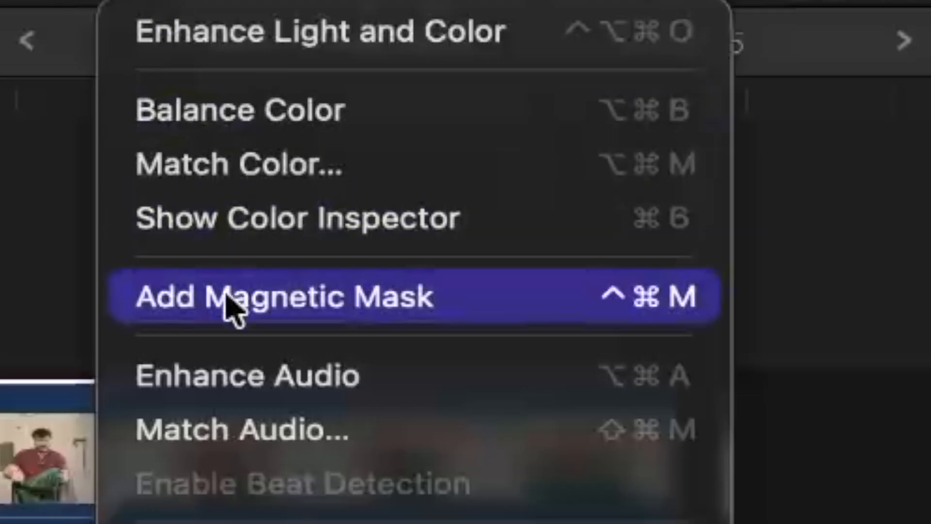
{"action": "left_click", "coordinate": [232, 305]}
{"action": "left_click", "coordinate": [327, 266]}
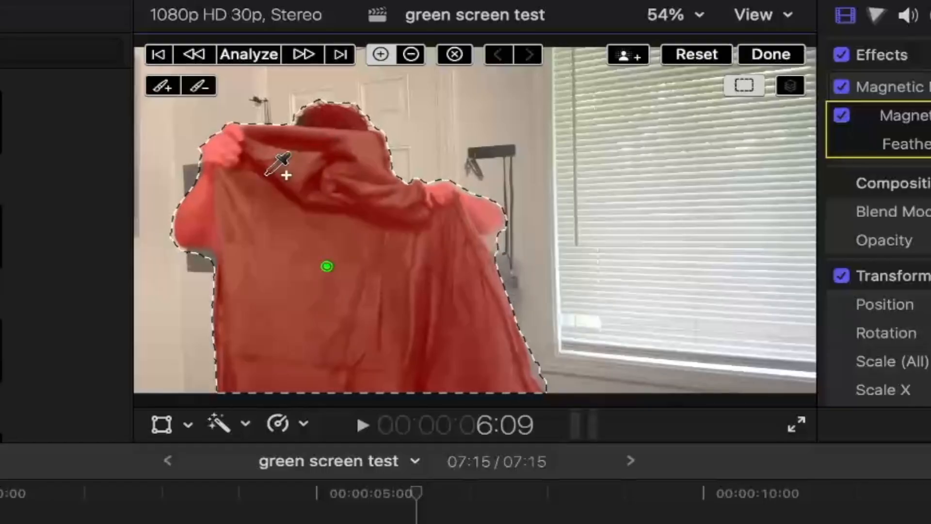
Refine the mask with exclusion points on the head, hands, arms and background, and inclusion points across the blanket.
{"action": "key", "text": "alt"}
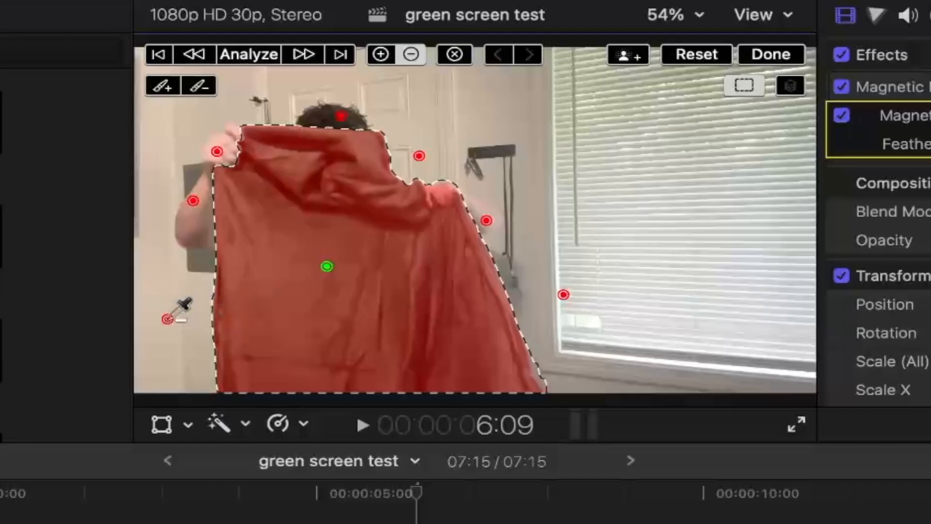
{"action": "left_click", "coordinate": [284, 222]}
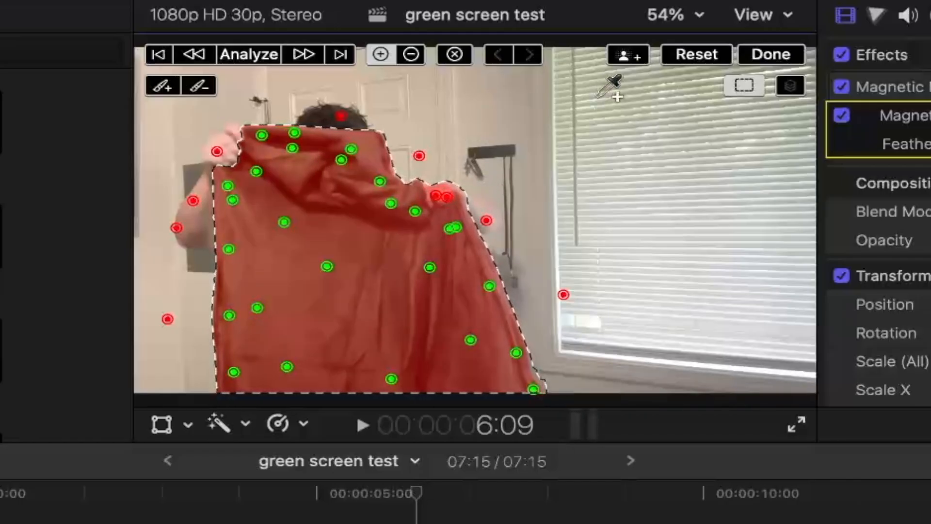
Erase the hand and nearby forearm at the blanket's window-side edge from the mask with the subtract brush.
{"action": "left_click", "coordinate": [671, 19]}
{"action": "left_click", "coordinate": [705, 177]}
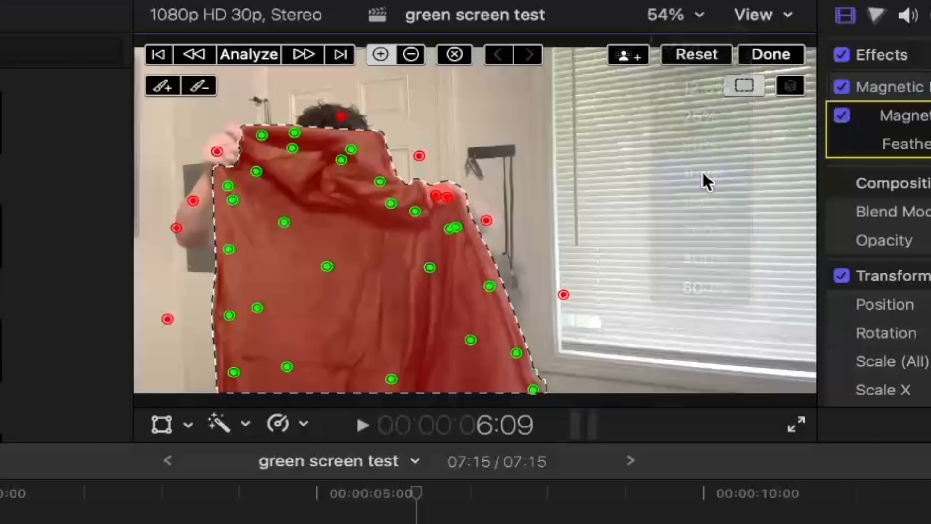
{"action": "left_click", "coordinate": [670, 15]}
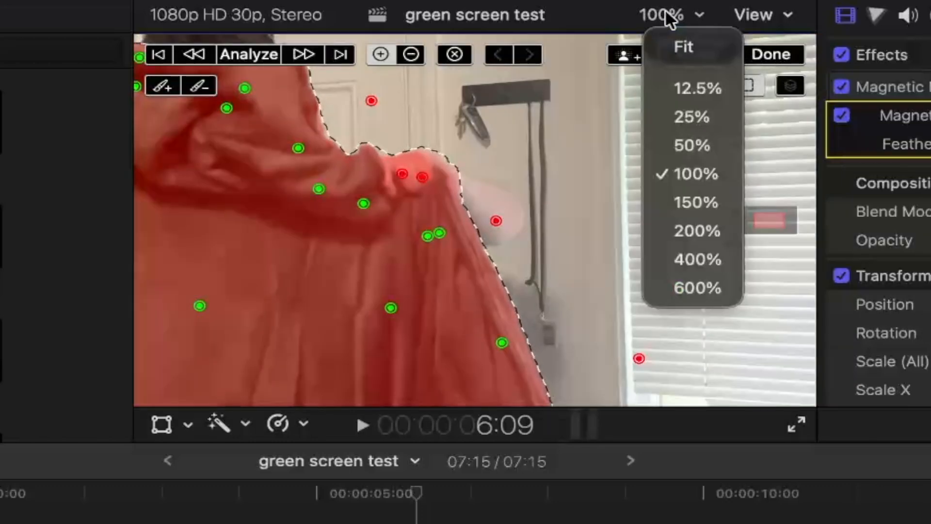
{"action": "left_click", "coordinate": [705, 231]}
{"action": "left_click", "coordinate": [199, 87]}
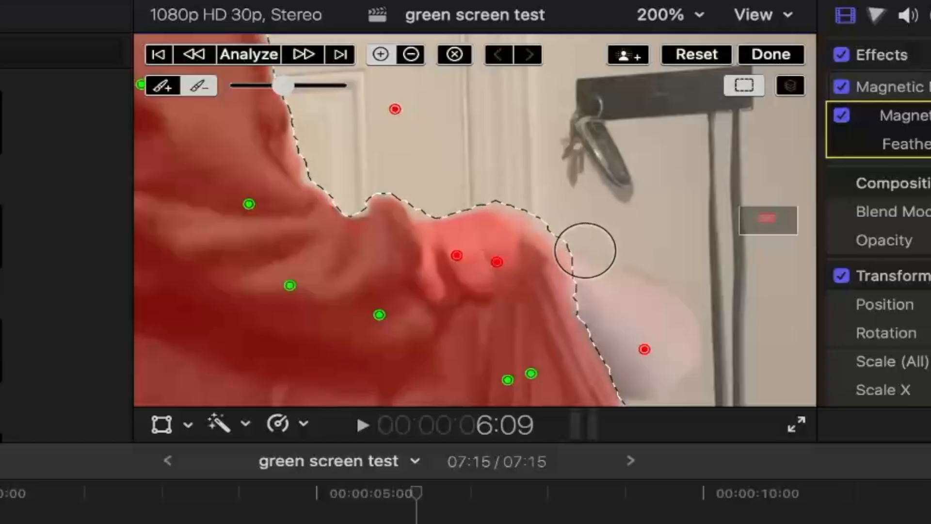
{"action": "left_click_drag", "start_coordinate": [590, 277], "coordinate": [561, 230]}
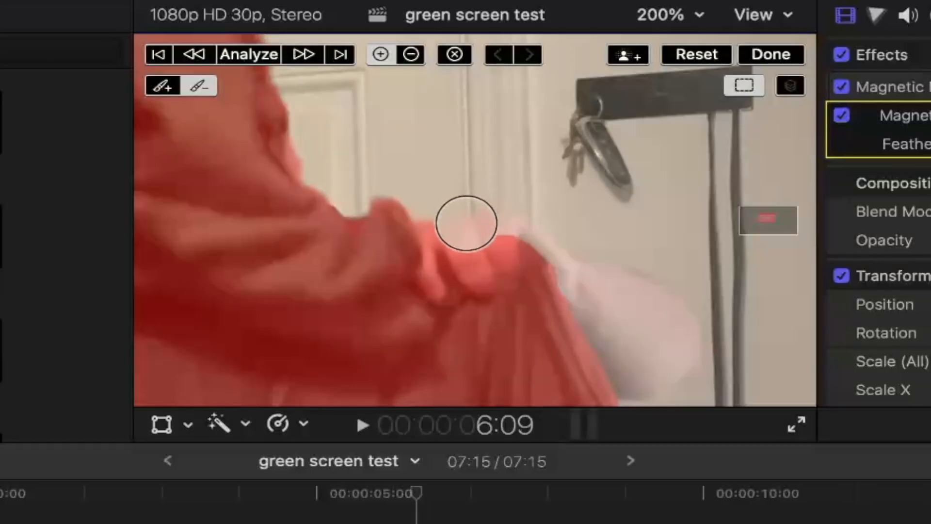
{"action": "left_click_drag", "start_coordinate": [465, 235], "coordinate": [478, 237]}
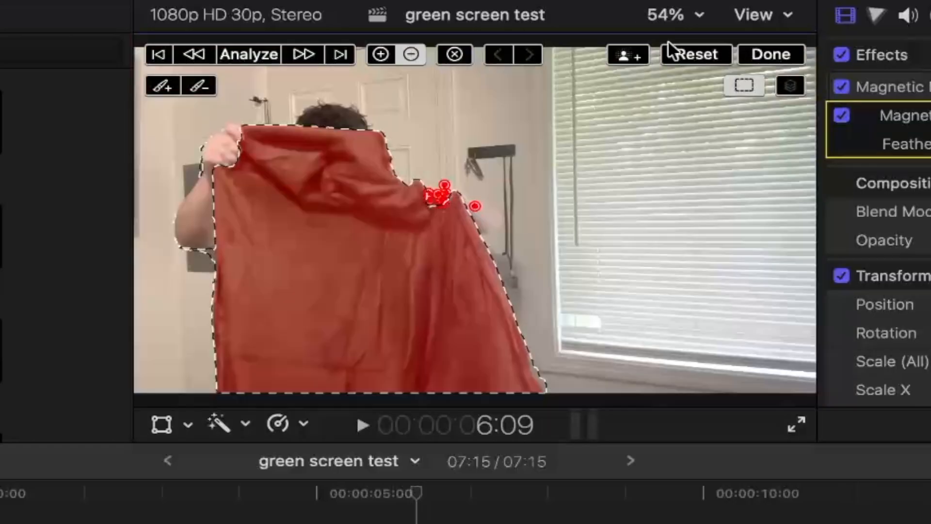
Analyze the blanket mask across the clip and split the masked clip at 6:09.
{"action": "left_click", "coordinate": [250, 53]}
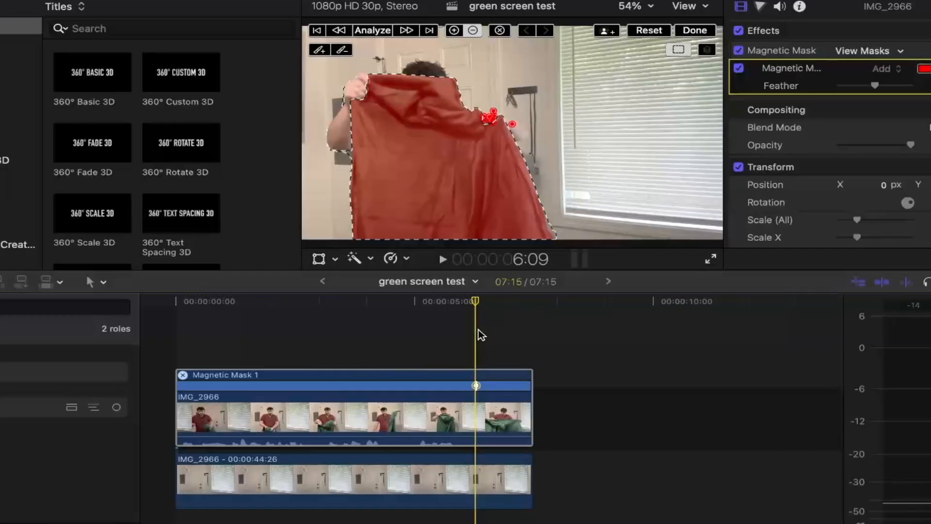
{"action": "key", "text": "super+b"}
Exclude the hand at the blanket's window-side corner from the second segment's mask at 6:25.
{"action": "left_click", "coordinate": [486, 388]}
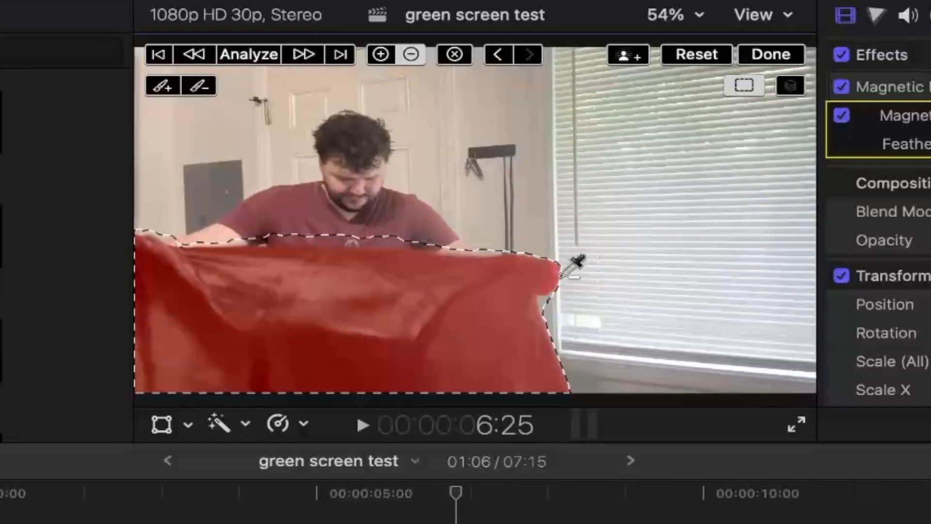
{"action": "left_click", "coordinate": [556, 281]}
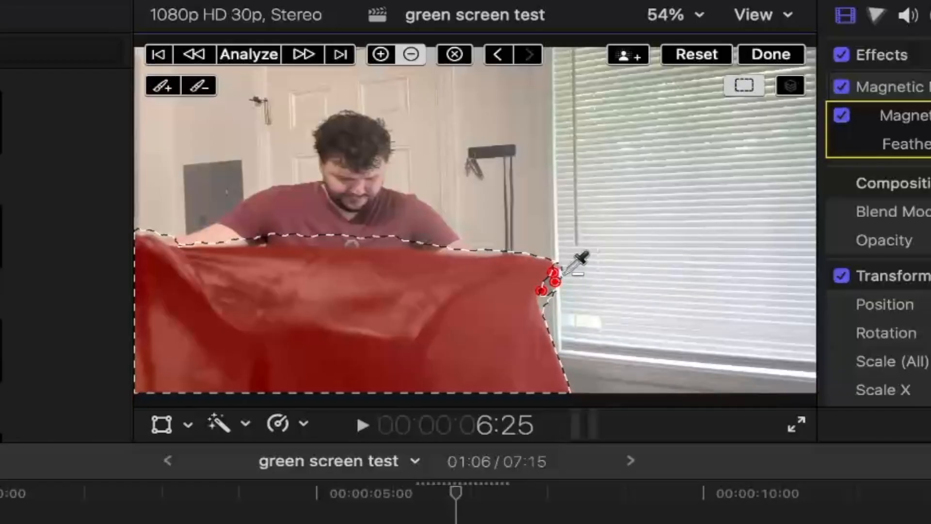
{"action": "left_click", "coordinate": [673, 15]}
{"action": "left_click", "coordinate": [721, 199]}
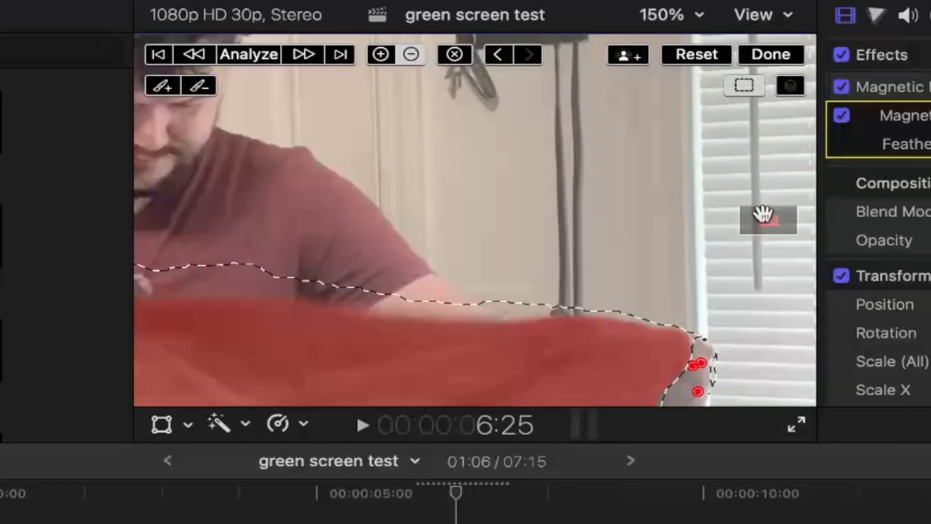
{"action": "scroll", "coordinate": [765, 223], "scroll_direction": "right", "scroll_amount": 2}
{"action": "left_click_drag", "start_coordinate": [765, 223], "coordinate": [771, 226]}
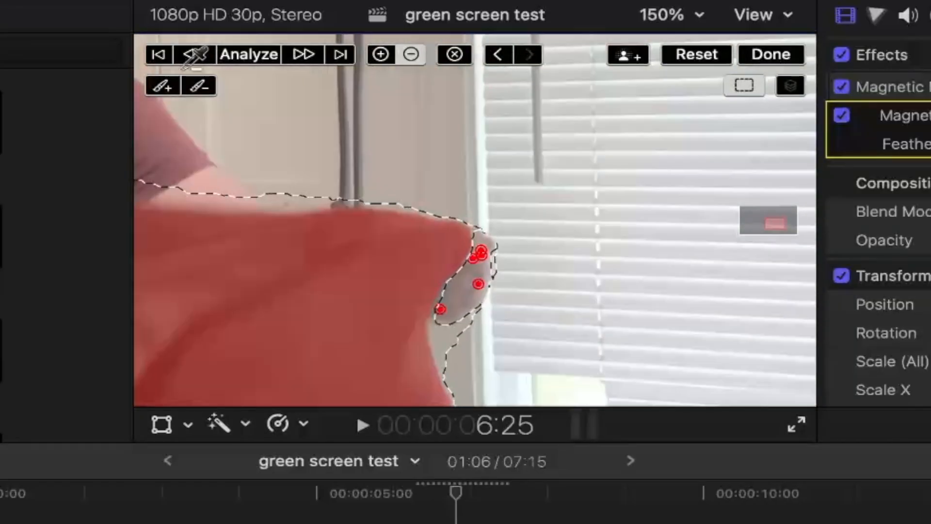
Analyze the mask backward from 6:25 and erase the hand and arm from it at 6:17.
{"action": "left_click", "coordinate": [192, 54]}
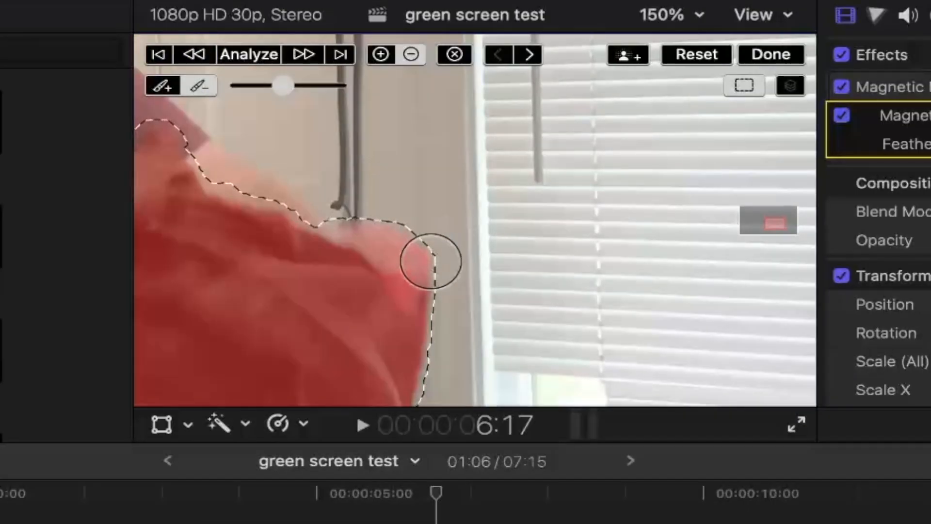
{"action": "mouse_move", "coordinate": [412, 272]}
{"action": "left_mouse_down"}
{"action": "mouse_move", "coordinate": [441, 293]}
{"action": "mouse_move", "coordinate": [430, 271]}
{"action": "mouse_move", "coordinate": [365, 218]}
{"action": "mouse_move", "coordinate": [245, 162]}
{"action": "left_mouse_up"}
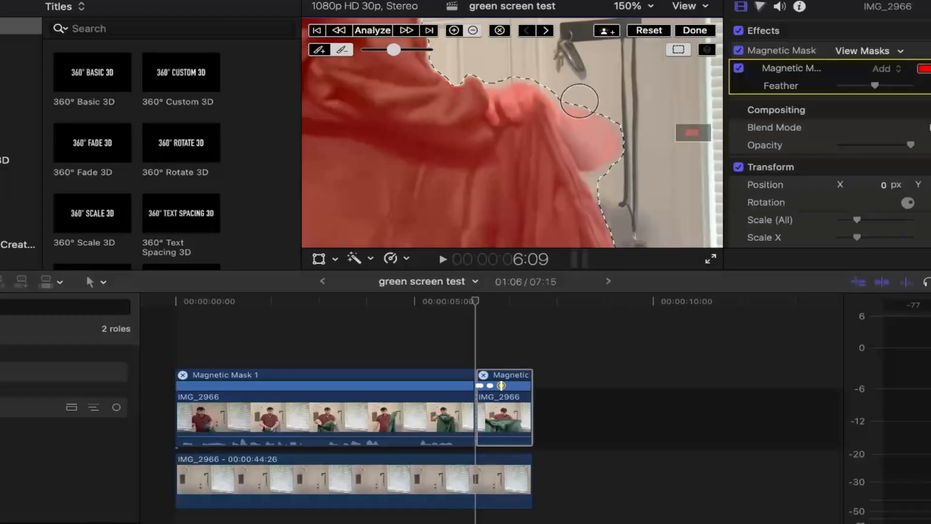
Erase the forearm and fingers gripping the blanket from the second segment's mask at 6:09.
{"action": "left_click_drag", "start_coordinate": [567, 99], "coordinate": [603, 160]}
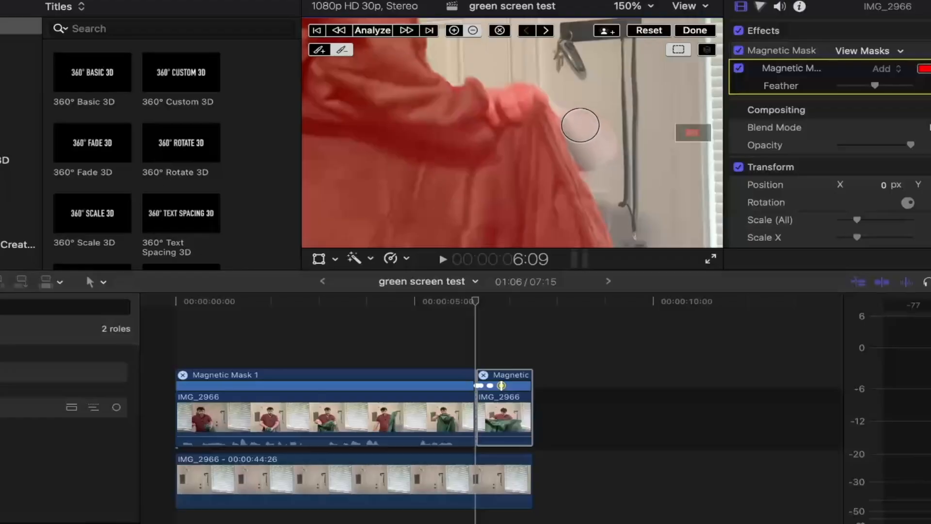
{"action": "key", "text": "Left"}
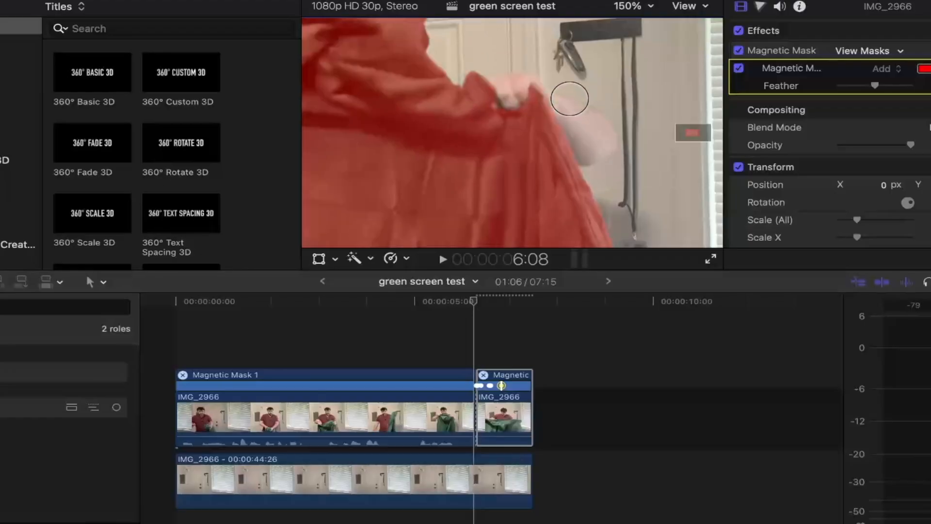
{"action": "key", "text": "Left"}
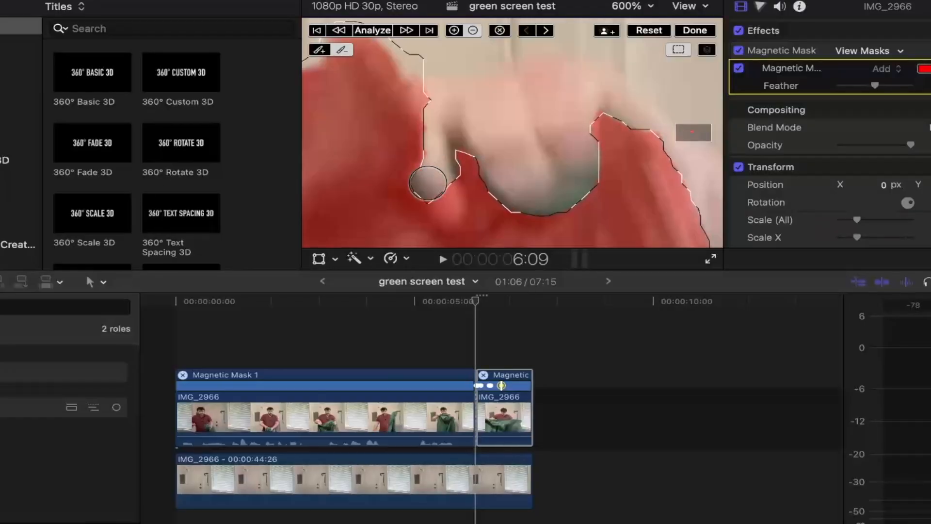
{"action": "left_click_drag", "start_coordinate": [440, 207], "coordinate": [444, 198]}
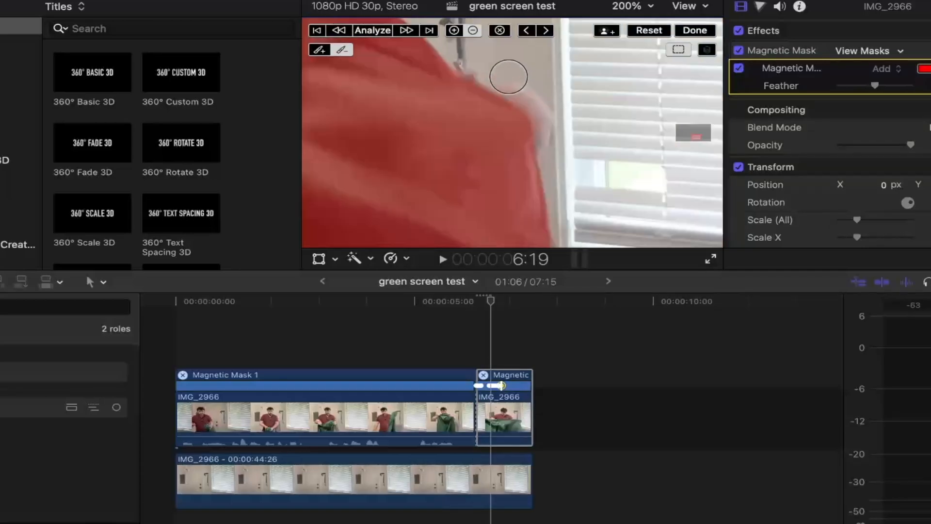
Check the mask frame by frame around 6:17 to 6:25 and erase the excess area below the hand at 6:25.
{"action": "key", "text": "Left"}
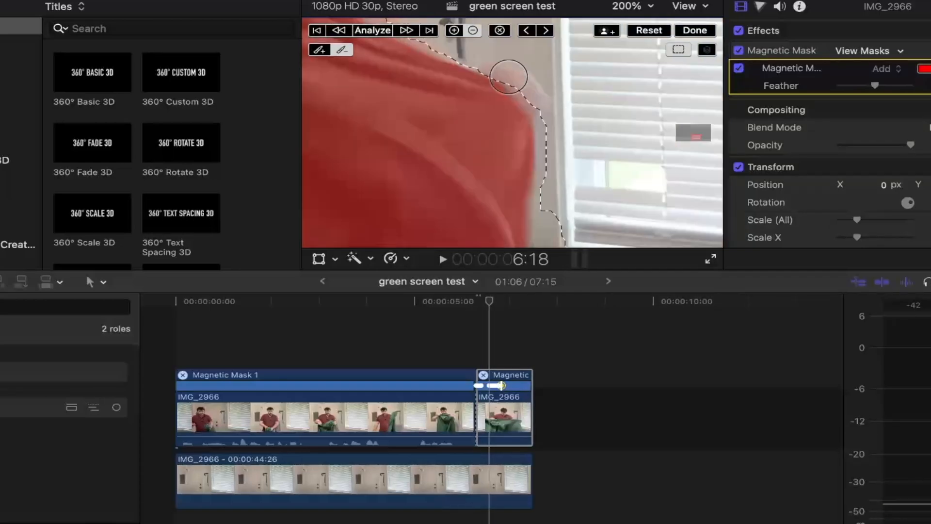
{"action": "key", "text": "Left"}
{"action": "key", "text": "Left"}
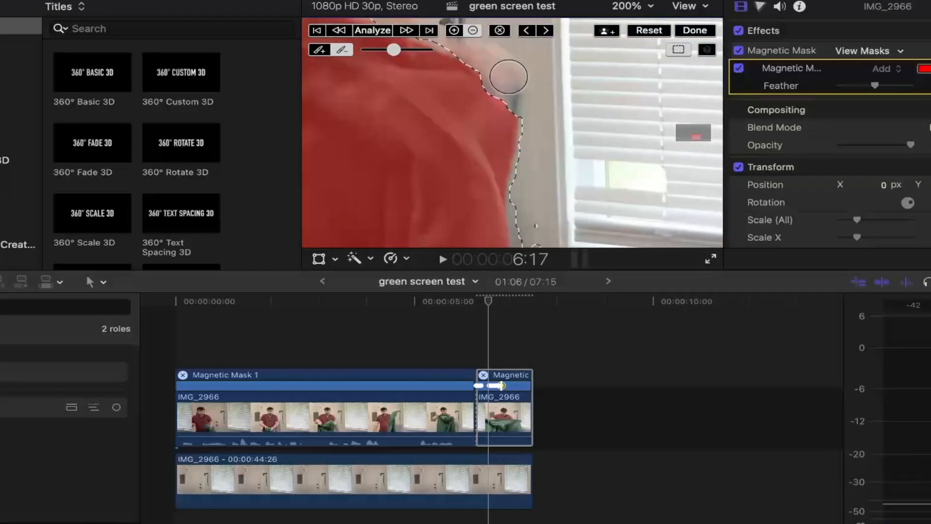
{"action": "key", "text": "Right"}
{"action": "key", "text": "Right"}
{"action": "key", "text": "Right"}
{"action": "key", "text": "Right"}
{"action": "key", "text": "Right"}
{"action": "key", "text": "Right"}
{"action": "key", "text": "Right"}
{"action": "key", "text": "Right"}
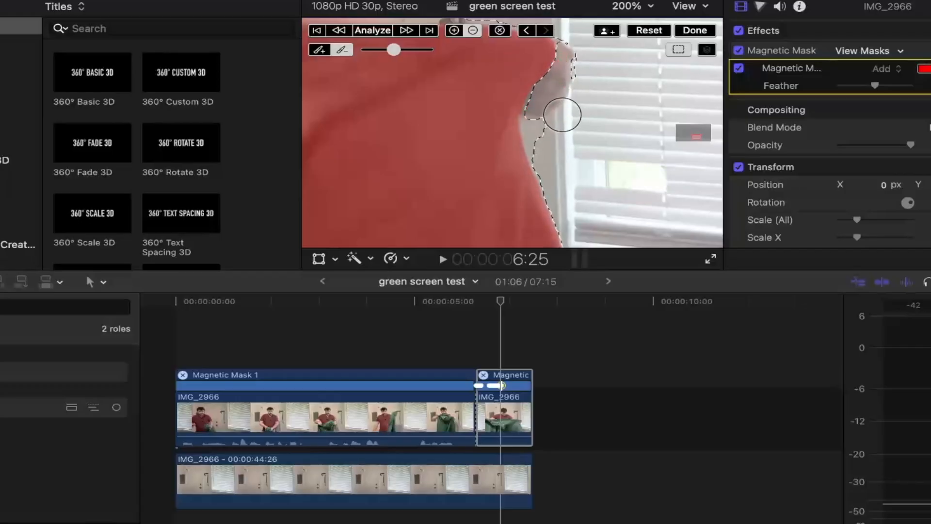
{"action": "left_click_drag", "start_coordinate": [562, 115], "coordinate": [548, 119]}
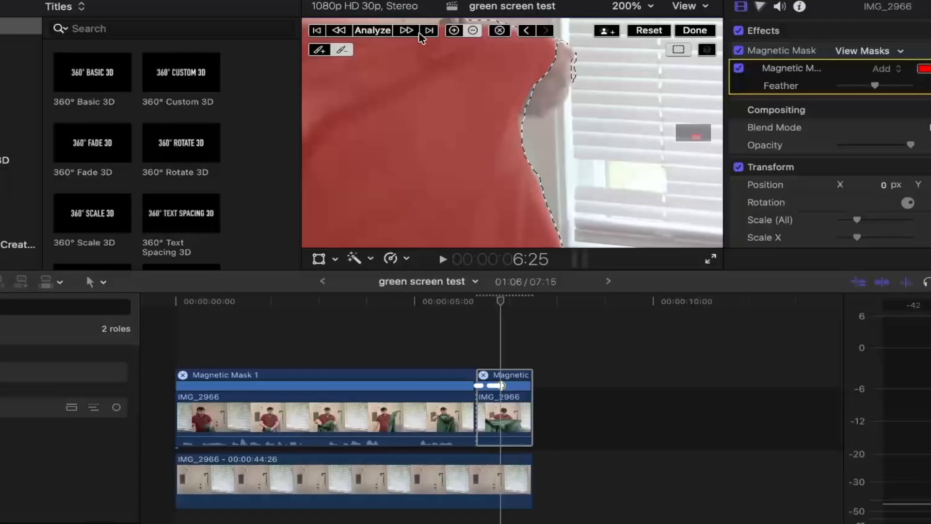
Analyze the corrected mask forward from 6:25 to the end of the second segment.
{"action": "left_click", "coordinate": [406, 31]}
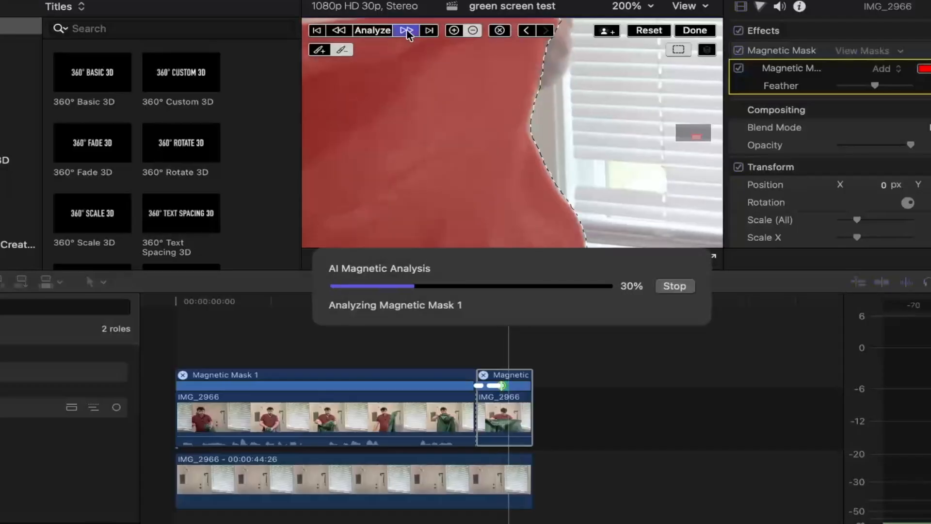
{"action": "left_click", "coordinate": [624, 9]}
{"action": "left_click", "coordinate": [636, 28]}
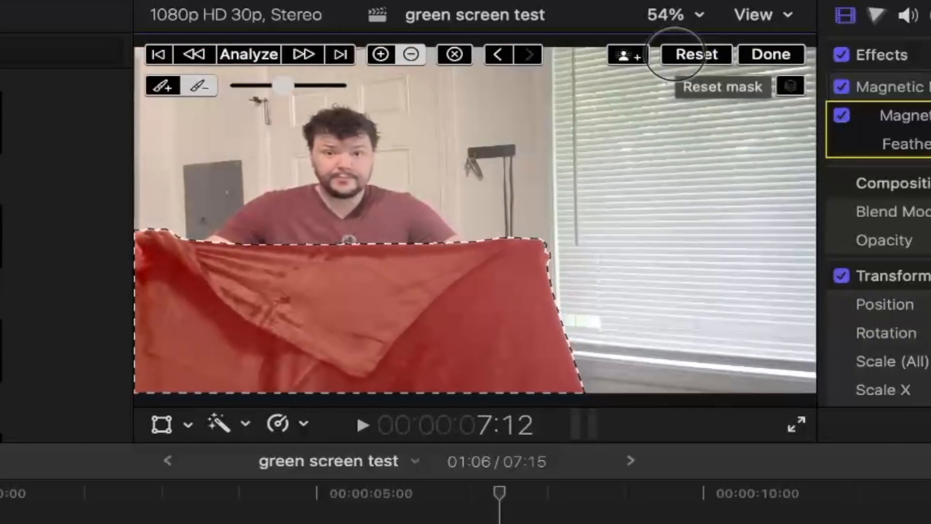
{"action": "left_click", "coordinate": [675, 53]}
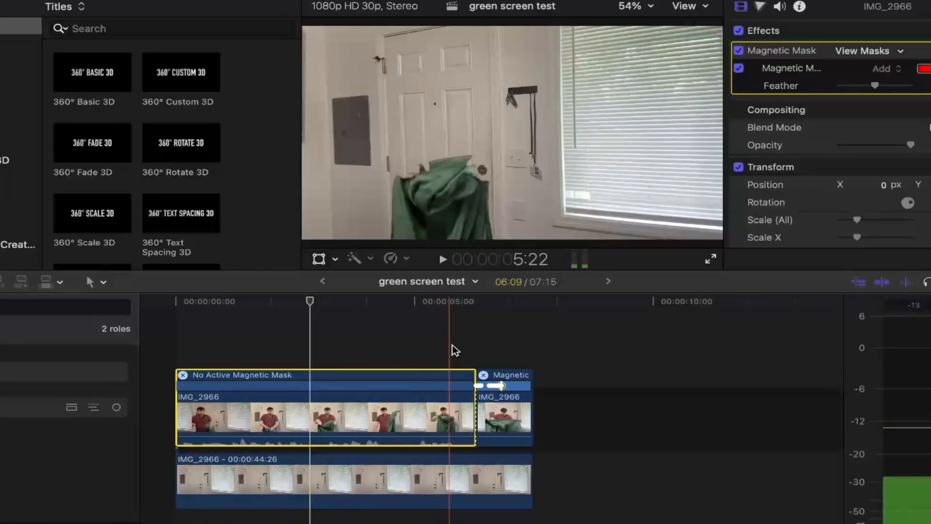
Select the second segment's overall Magnetic Mask effect to hide the red mask overlay.
{"action": "left_click", "coordinate": [504, 363]}
{"action": "left_click", "coordinate": [504, 378]}
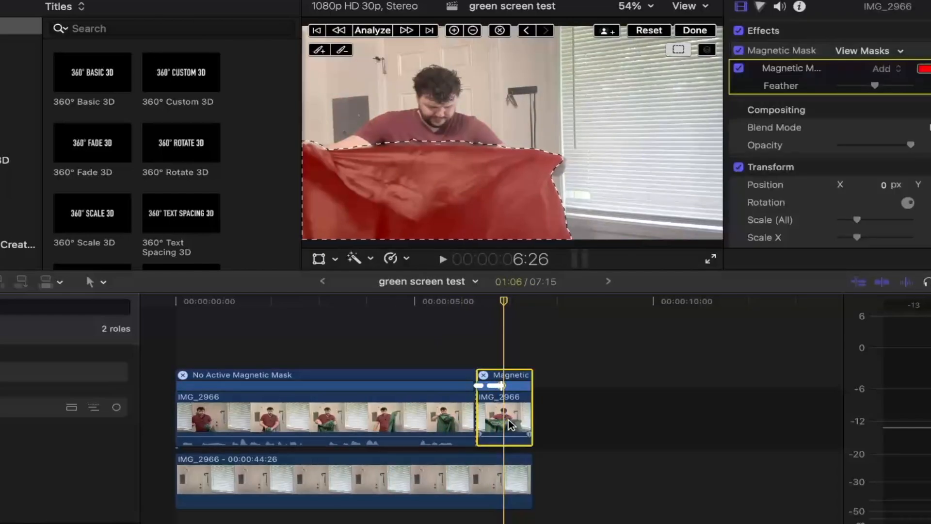
{"action": "left_click", "coordinate": [789, 51]}
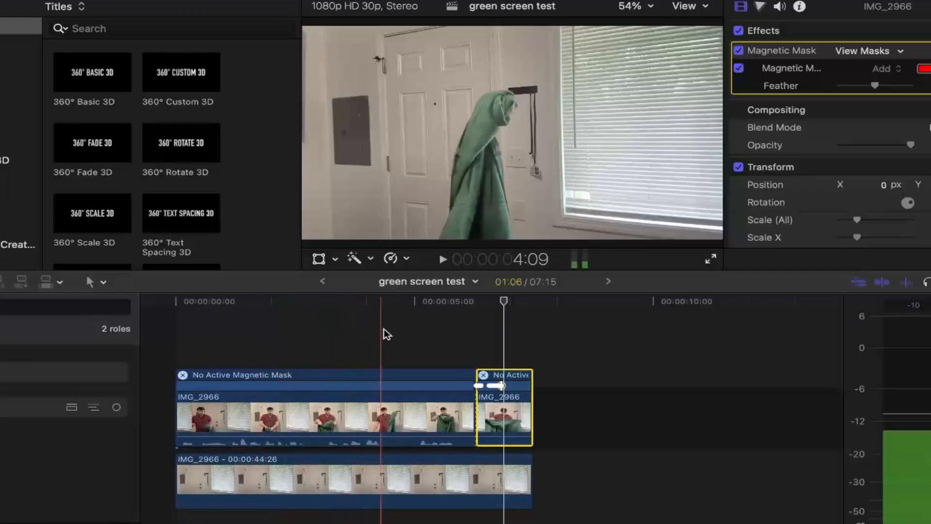
Invert the Magnetic Masks of the first and second segments so the blanket area shows the empty-room freeze frame beneath.
{"action": "left_click", "coordinate": [398, 363]}
{"action": "left_click", "coordinate": [395, 417]}
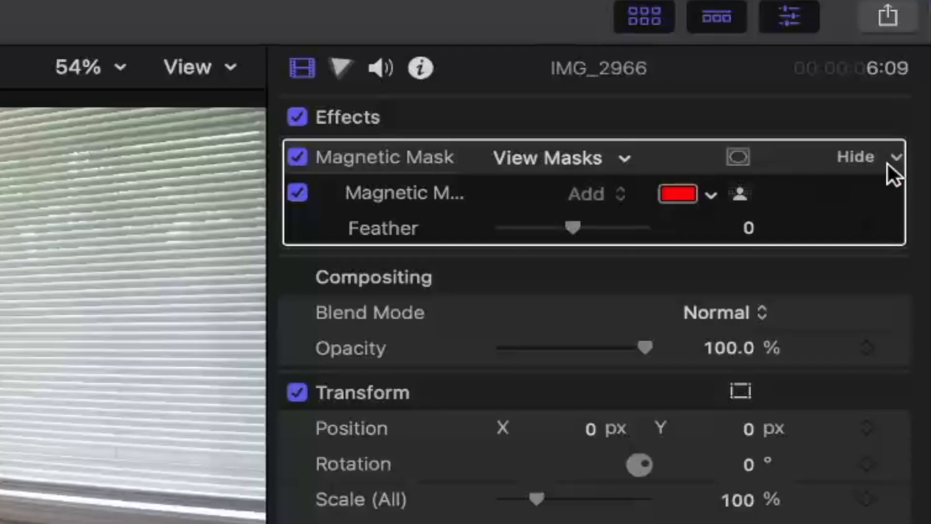
{"action": "left_click", "coordinate": [896, 159]}
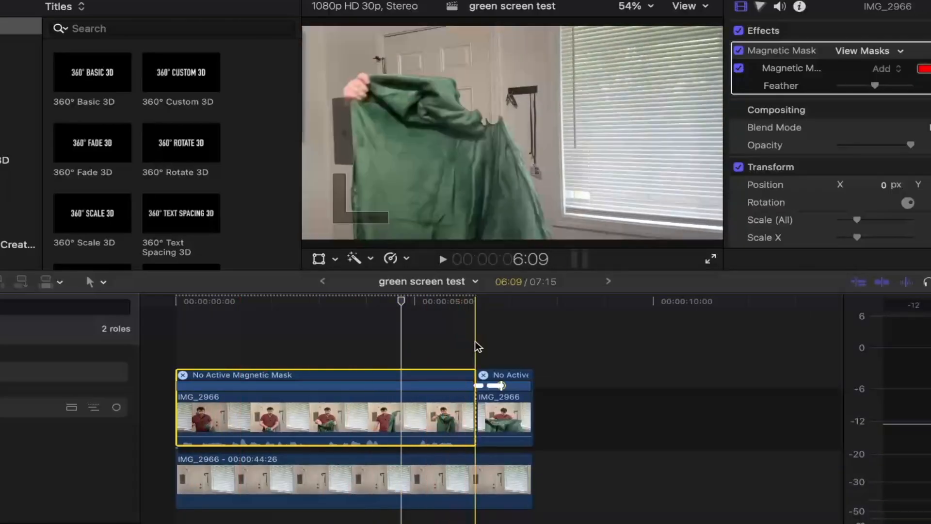
{"action": "left_click", "coordinate": [502, 412]}
{"action": "left_click", "coordinate": [918, 51]}
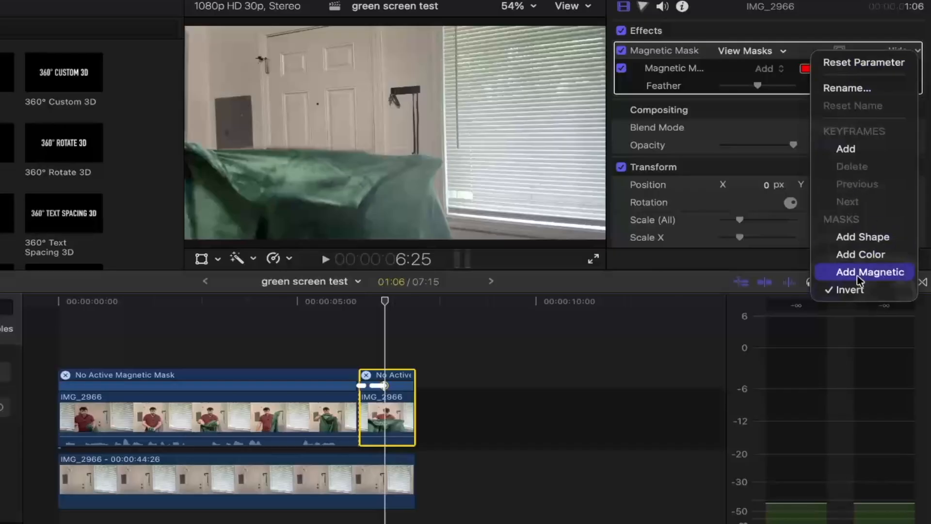
{"action": "left_click", "coordinate": [851, 289]}
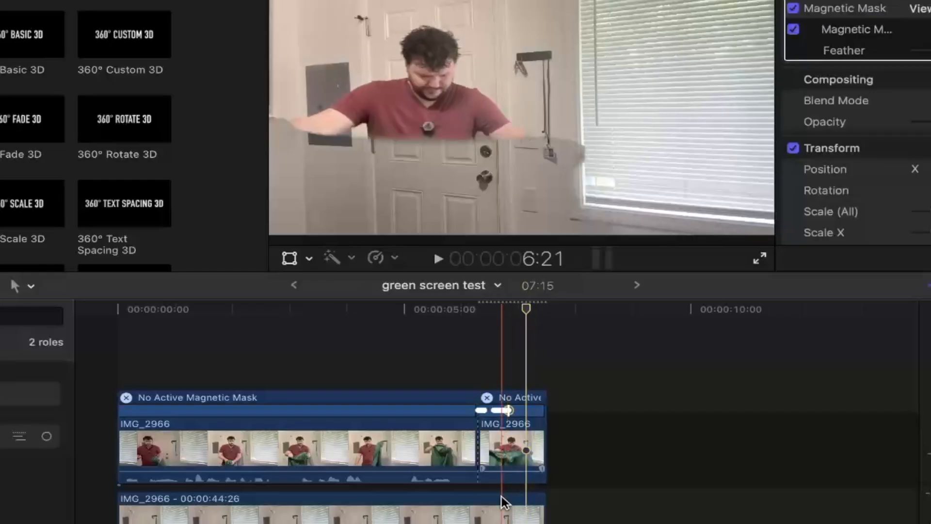
Raise the exposure of the empty-room freeze frame slightly to match its brightness to the masked clip above.
{"action": "left_click", "coordinate": [377, 460]}
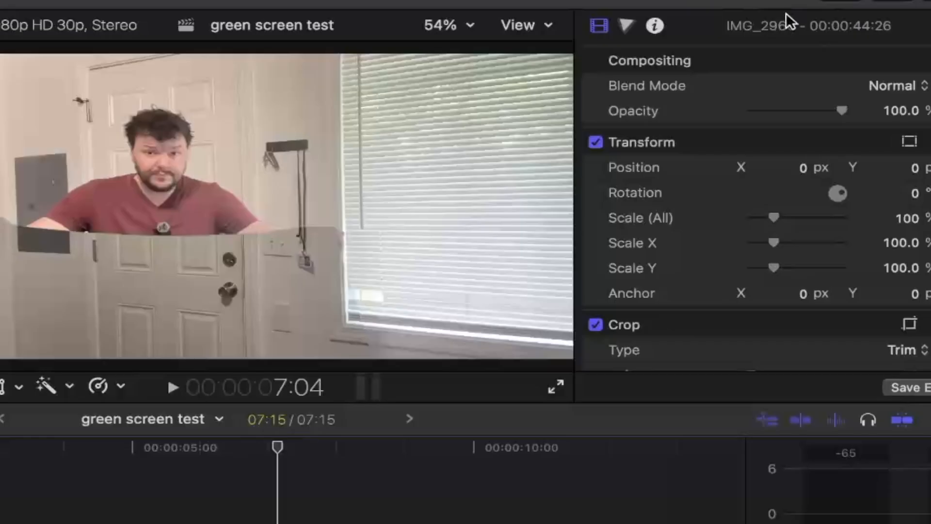
{"action": "left_click", "coordinate": [627, 26]}
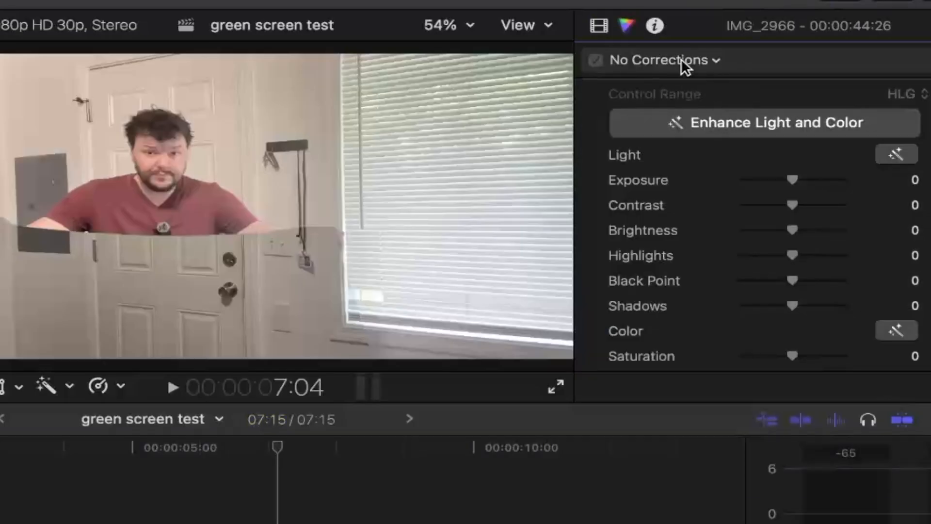
{"action": "left_click_drag", "start_coordinate": [792, 179], "coordinate": [814, 171]}
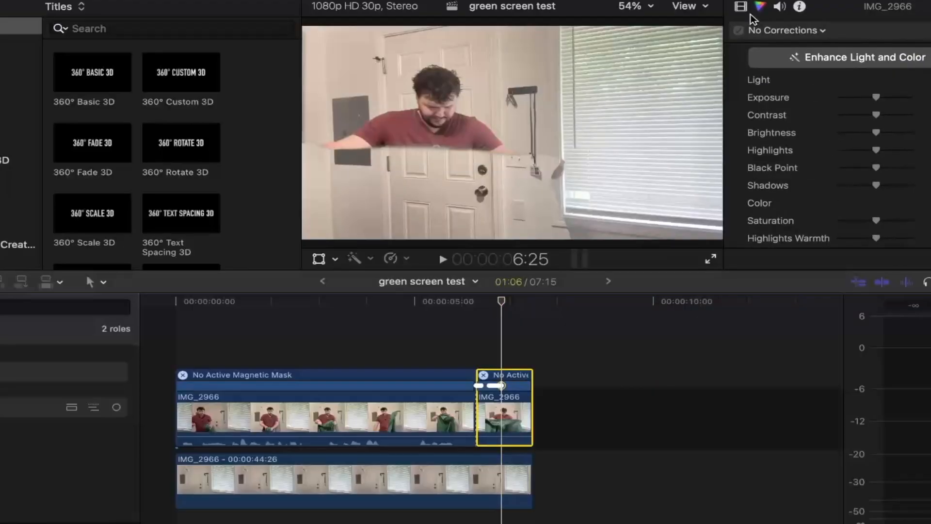
Set the Feather of the second segment's Magnetic Mask to 100 to soften the blanket's edges.
{"action": "left_click", "coordinate": [741, 6]}
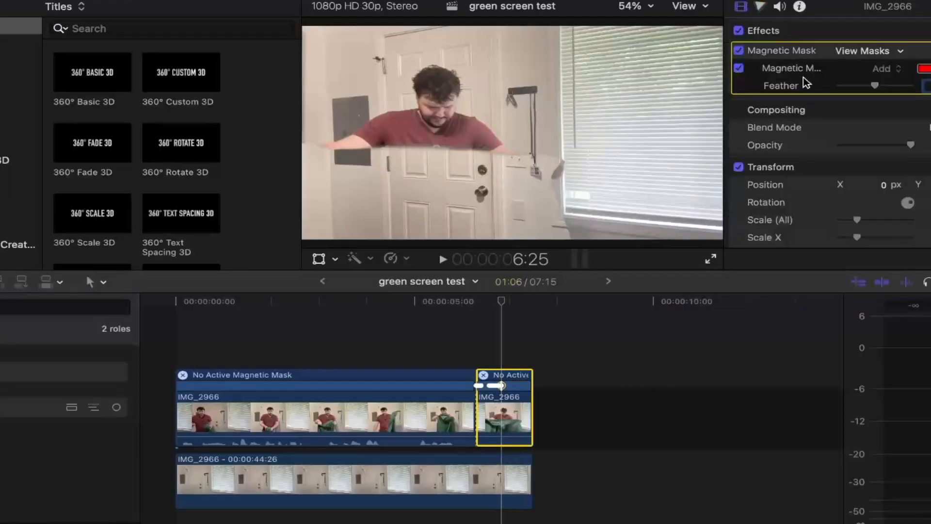
{"action": "left_click_drag", "start_coordinate": [877, 86], "coordinate": [930, 85]}
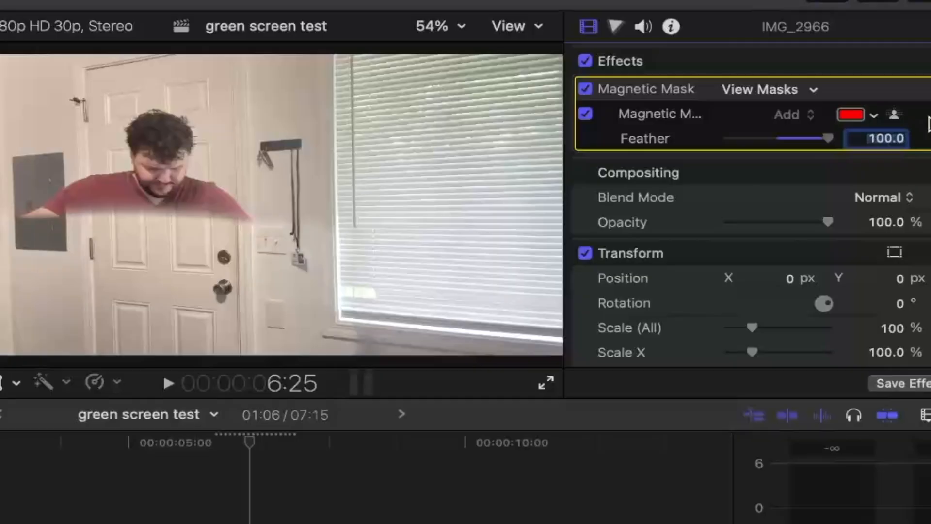
Set the Feather of the first segment's Magnetic Mask to -49 and disable that segment's Magnetic Mask effect.
{"action": "left_click", "coordinate": [396, 410]}
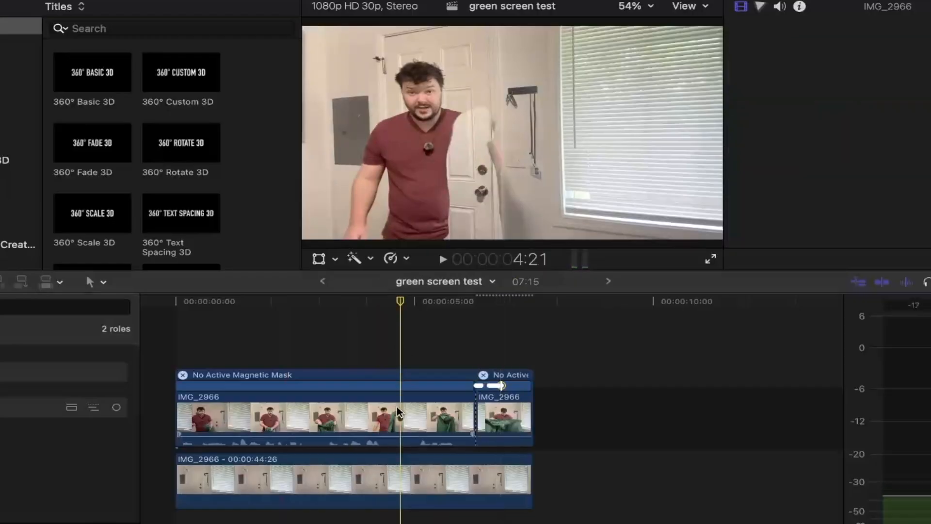
{"action": "left_click", "coordinate": [897, 140]}
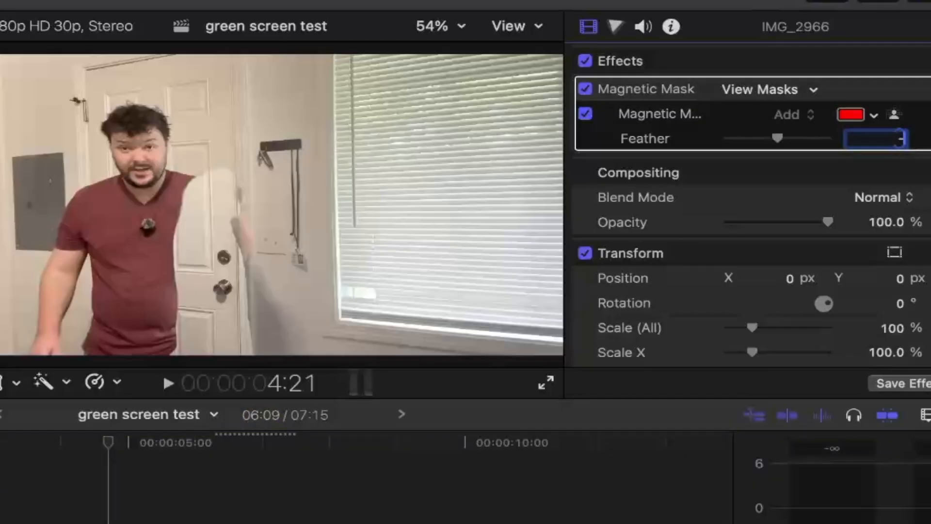
{"action": "type", "text": "-49"}
{"action": "key", "text": "Return"}
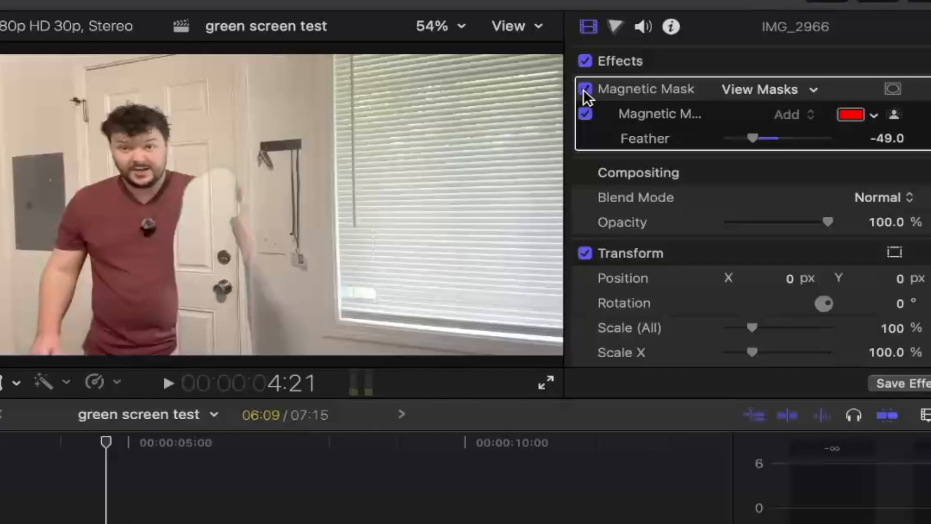
{"action": "left_click", "coordinate": [585, 89]}
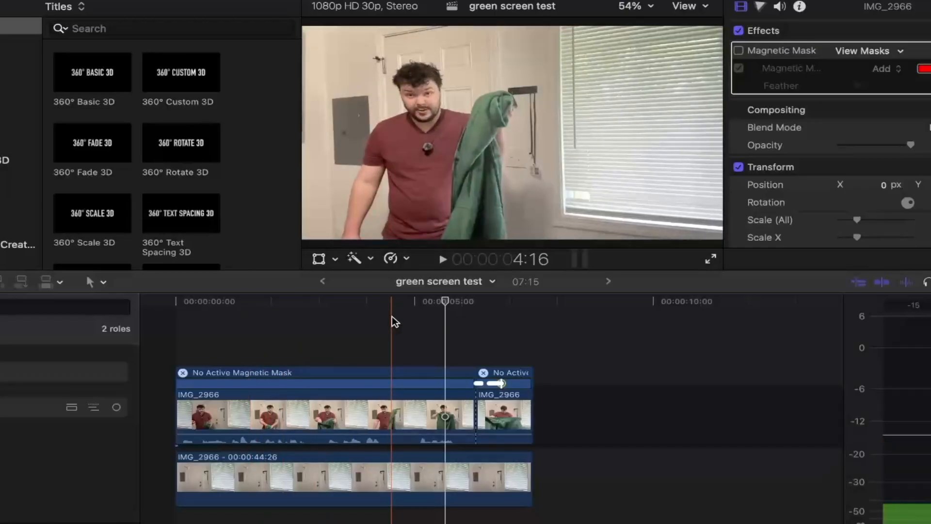